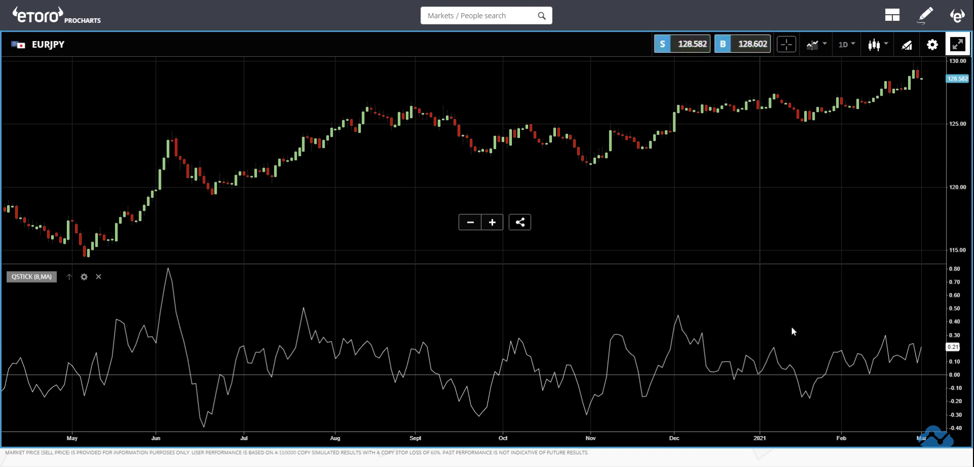
# Review the QStick study's period, moving average type and result options, then close them without creating another study.
pyautogui.click(932, 46)
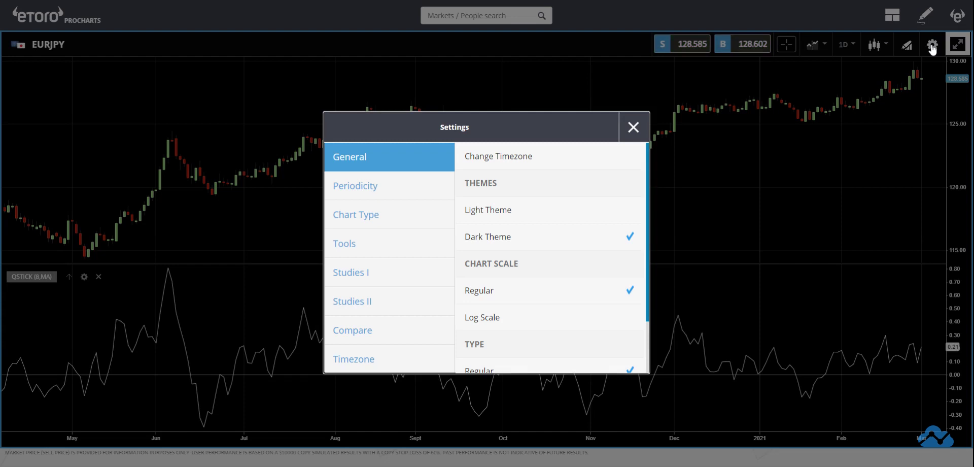
pyautogui.click(386, 303)
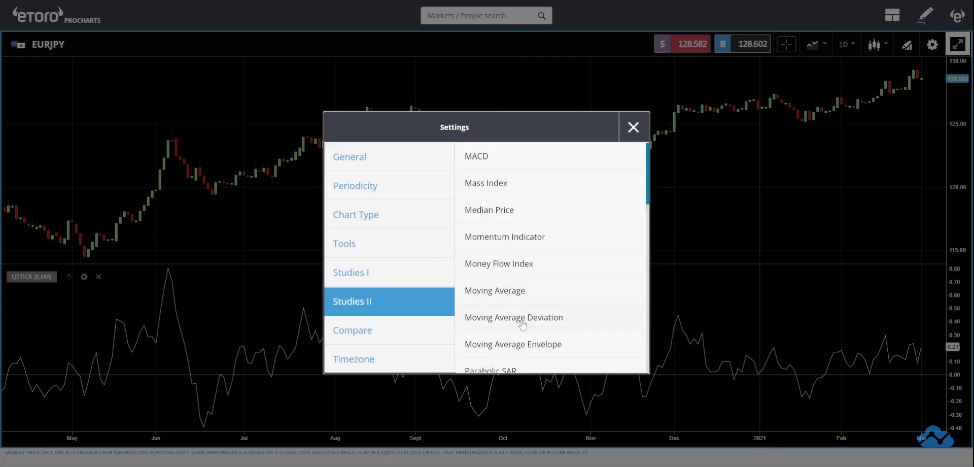
pyautogui.scroll(-1, 528, 319)
pyautogui.scroll(-5, 533, 322)
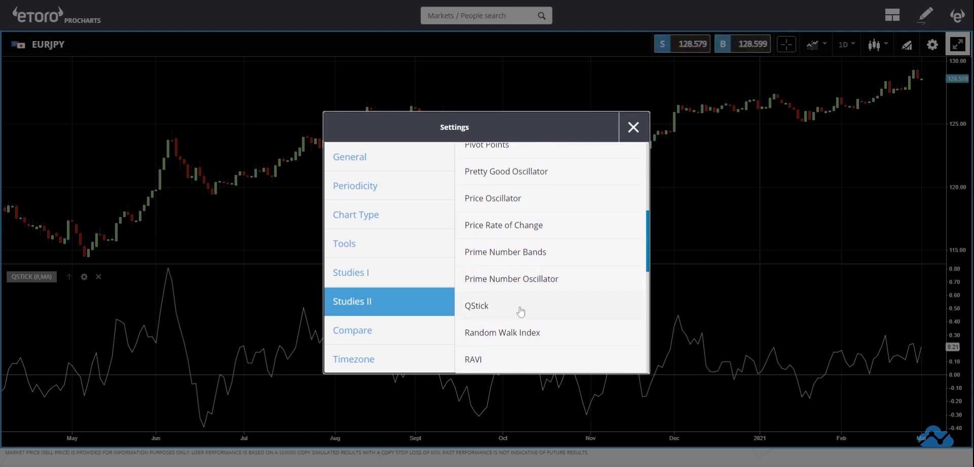
pyautogui.click(471, 308)
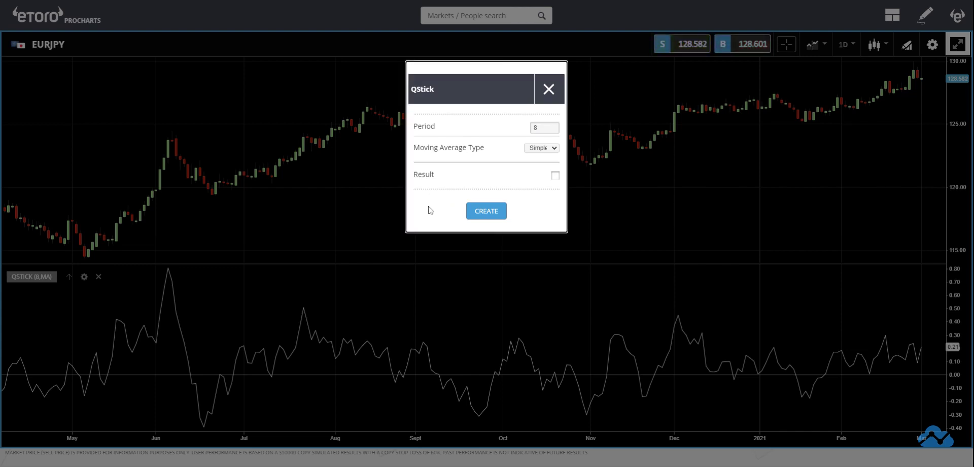
pyautogui.click(548, 89)
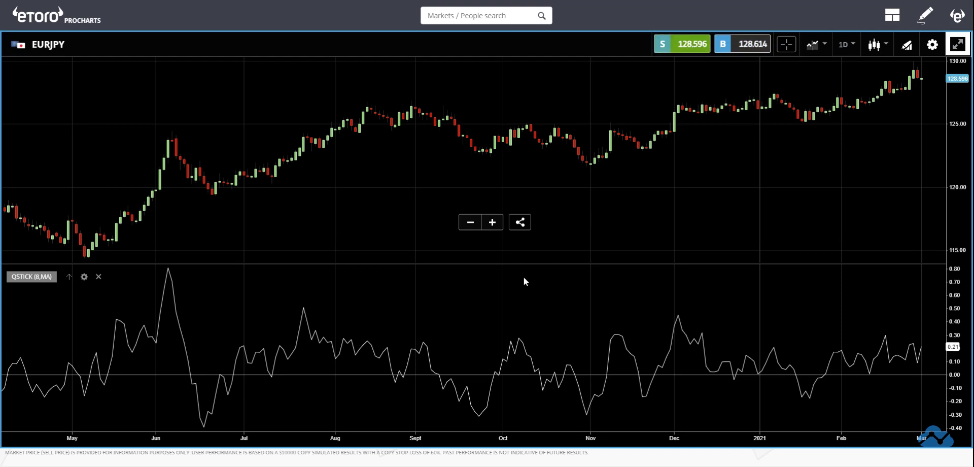
# Add the text annotation "Only trade in the direction of the current trend." in the empty area above the price candles and save it.
pyautogui.scroll(-1, 516, 255)
pyautogui.scroll(-2, 517, 254)
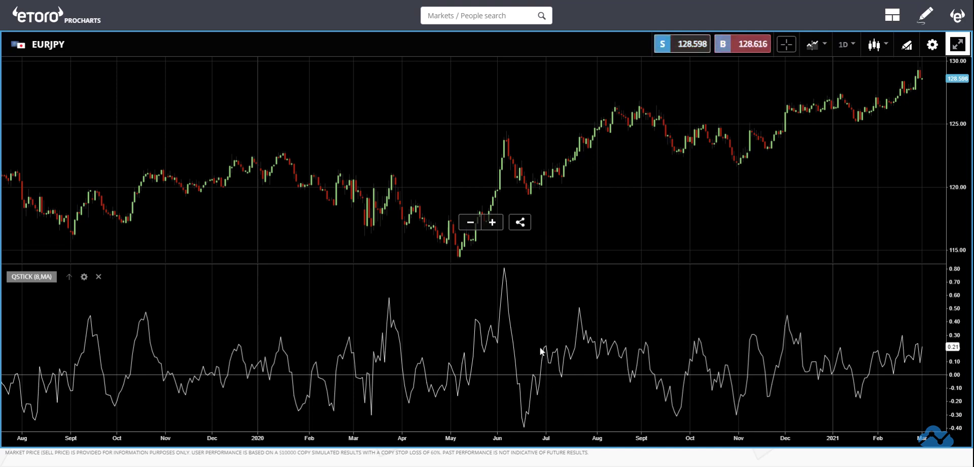
pyautogui.scroll(3, 540, 346)
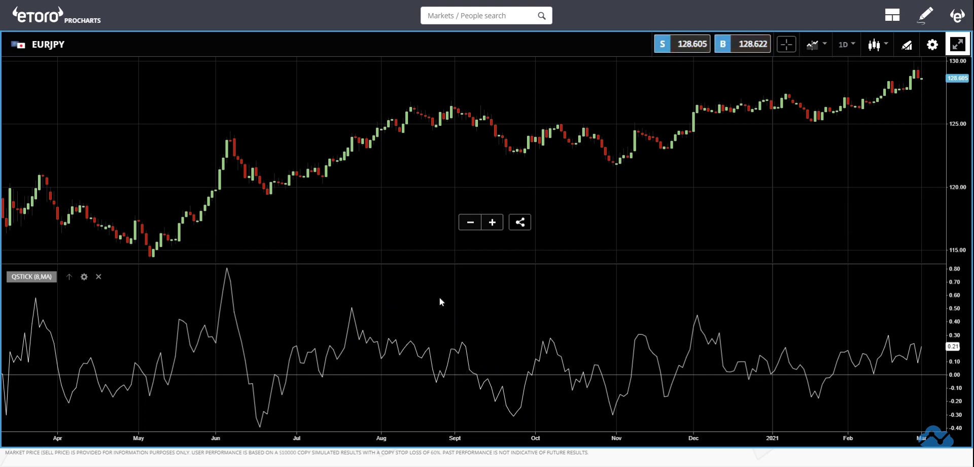
pyautogui.scroll(-5, 440, 297)
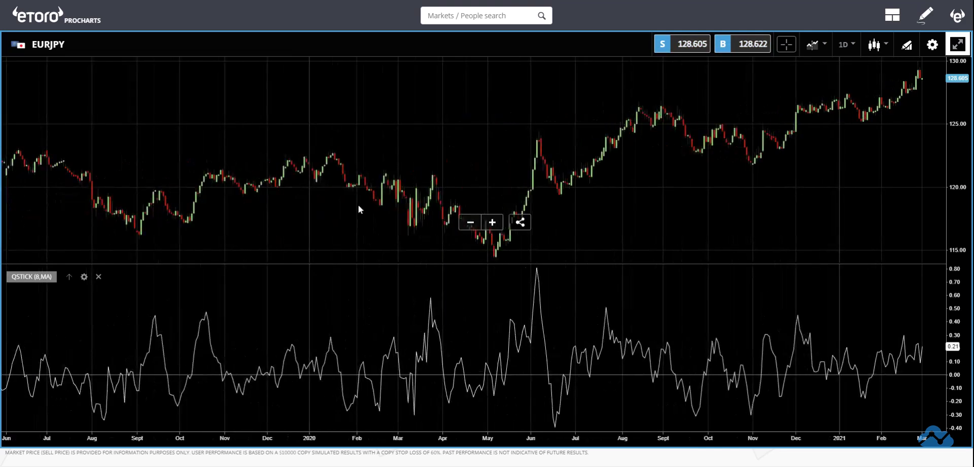
pyautogui.click(905, 45)
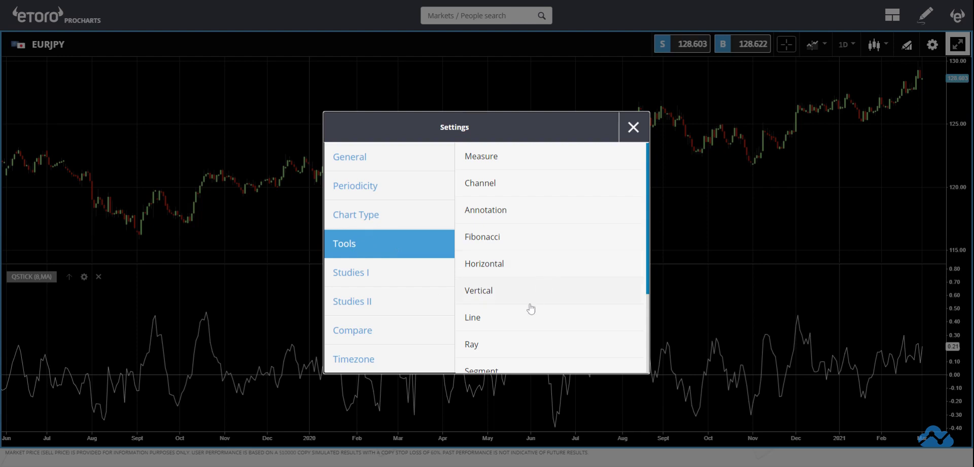
pyautogui.scroll(-4, 522, 309)
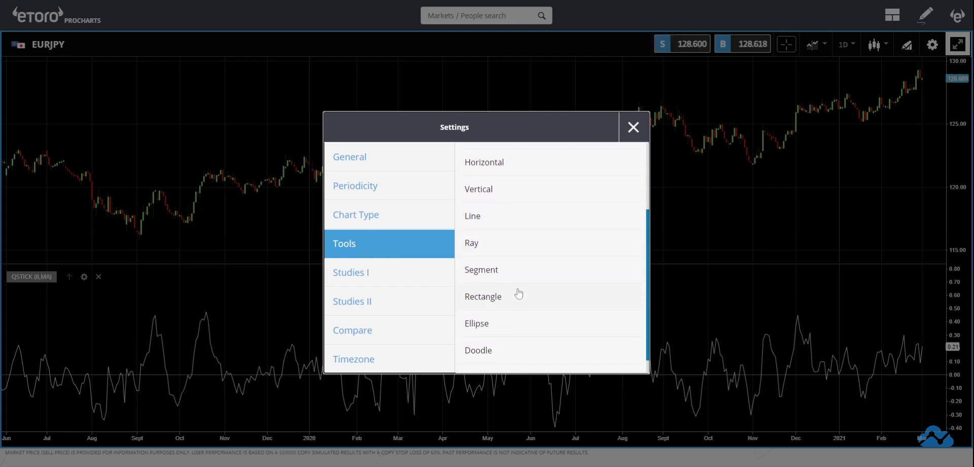
pyautogui.scroll(4, 535, 238)
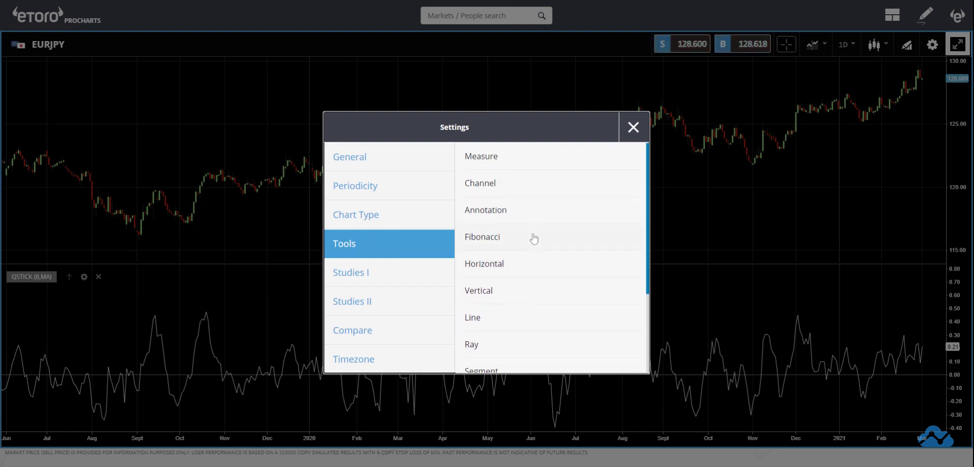
pyautogui.click(481, 216)
pyautogui.click(187, 75)
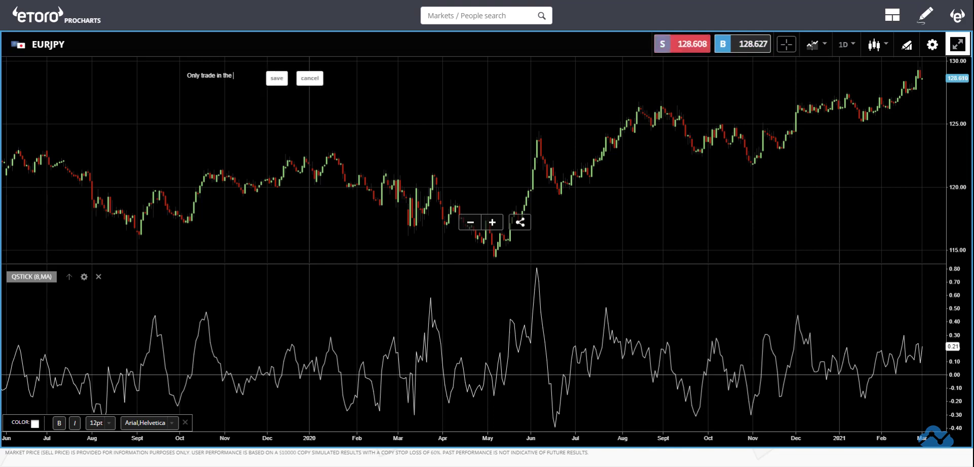
pyautogui.write('rect')
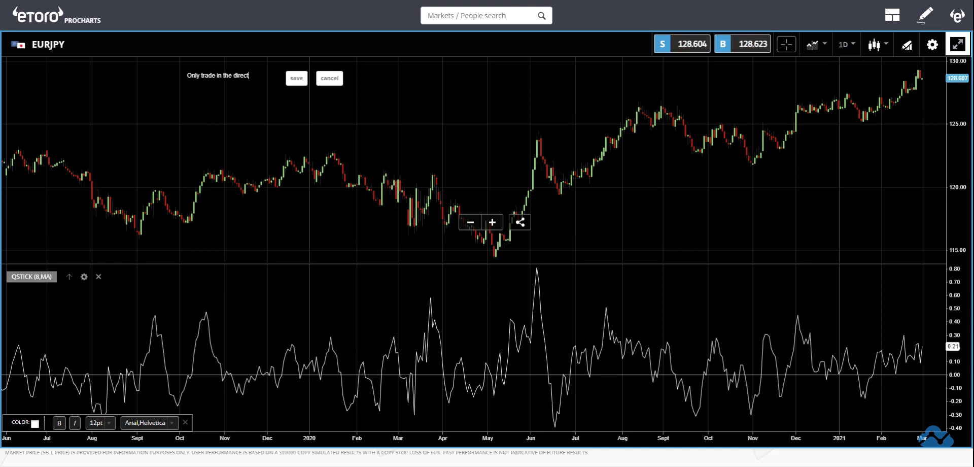
pyautogui.write('ion of the current trend.')
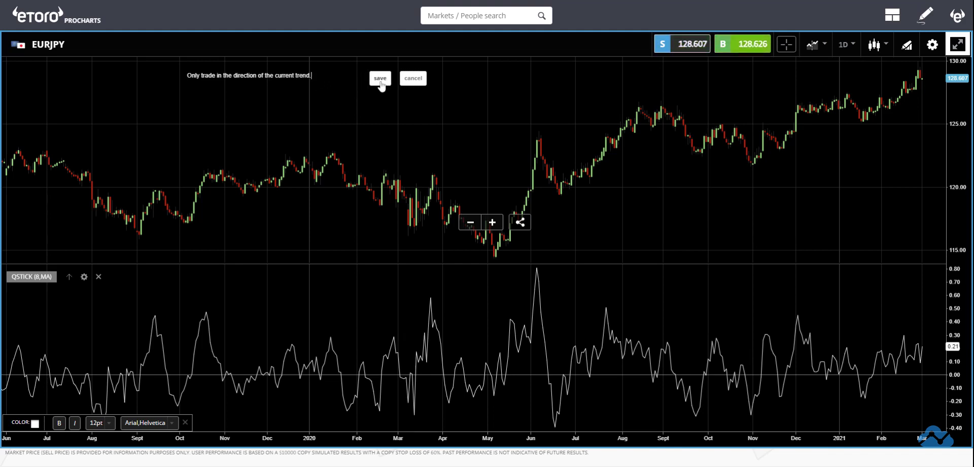
pyautogui.click(381, 82)
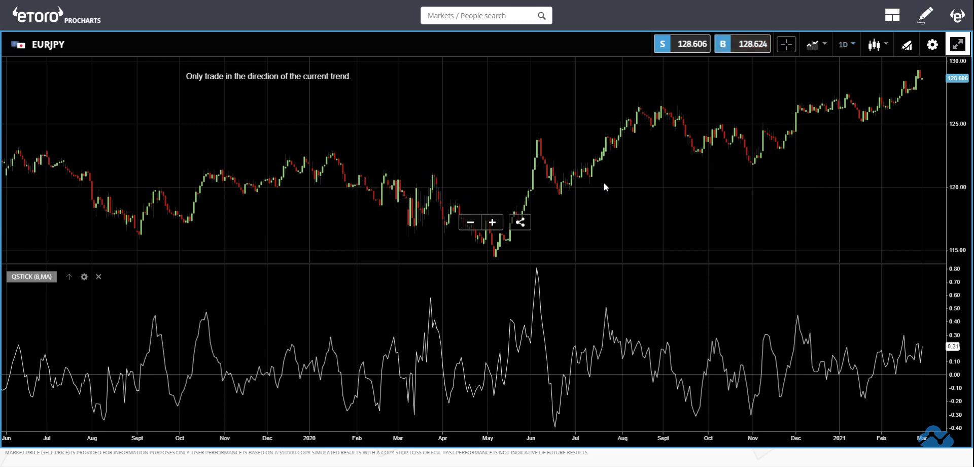
# Draw a ray from the May 2020 price low up through the early 2021 candles, with its start point adjusted onto the low.
pyautogui.scroll(-5, 695, 201)
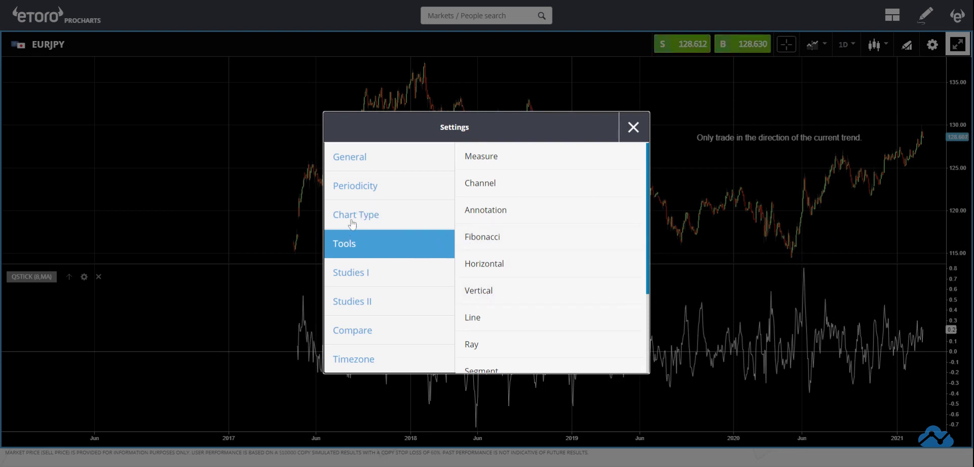
pyautogui.scroll(-5, 533, 223)
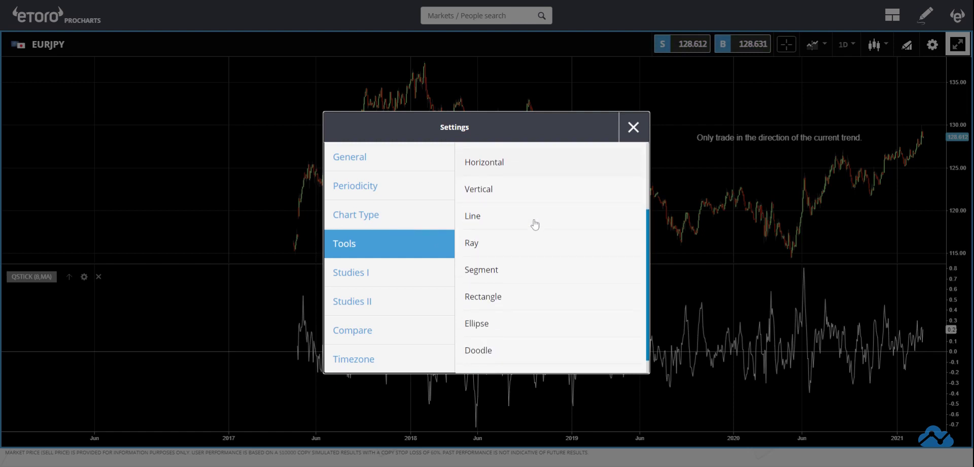
pyautogui.scroll(2, 535, 224)
pyautogui.scroll(3, 535, 224)
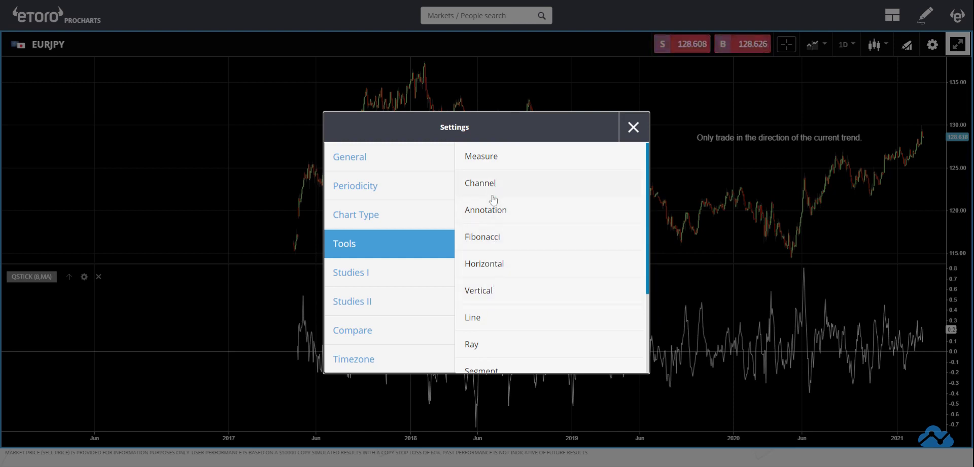
pyautogui.scroll(-1, 496, 285)
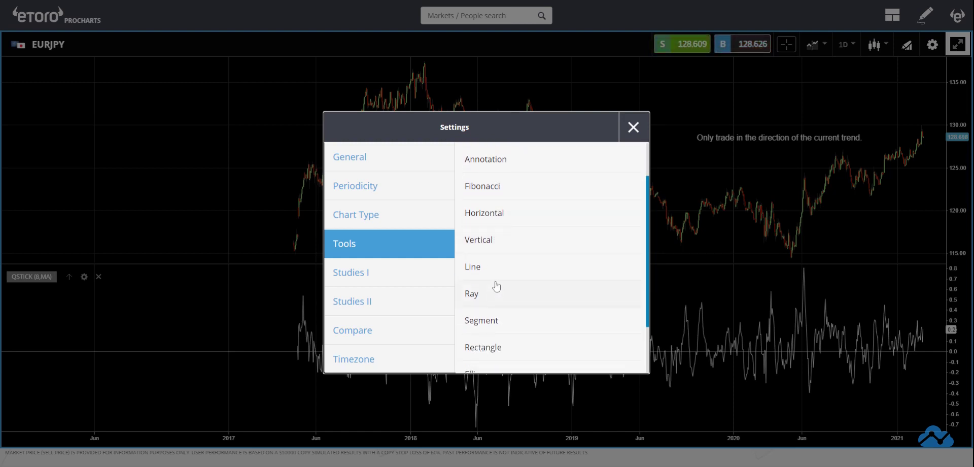
pyautogui.click(492, 298)
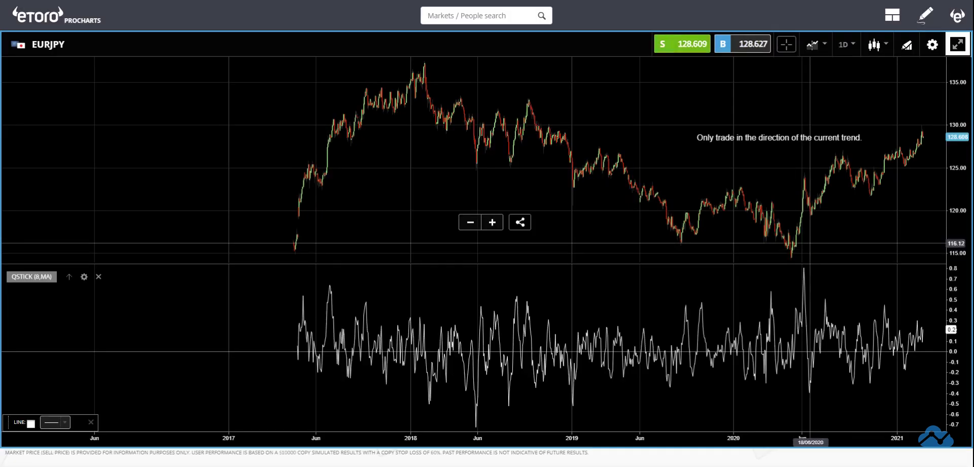
pyautogui.click(797, 254)
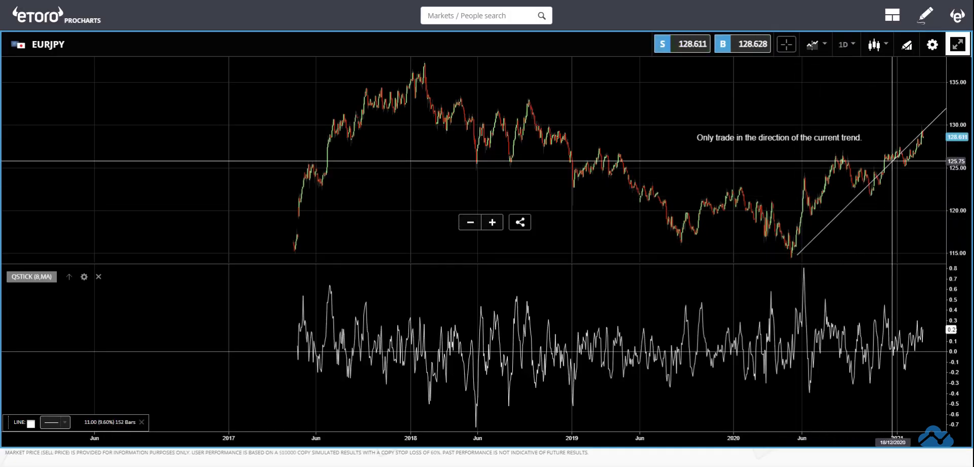
pyautogui.click(898, 157)
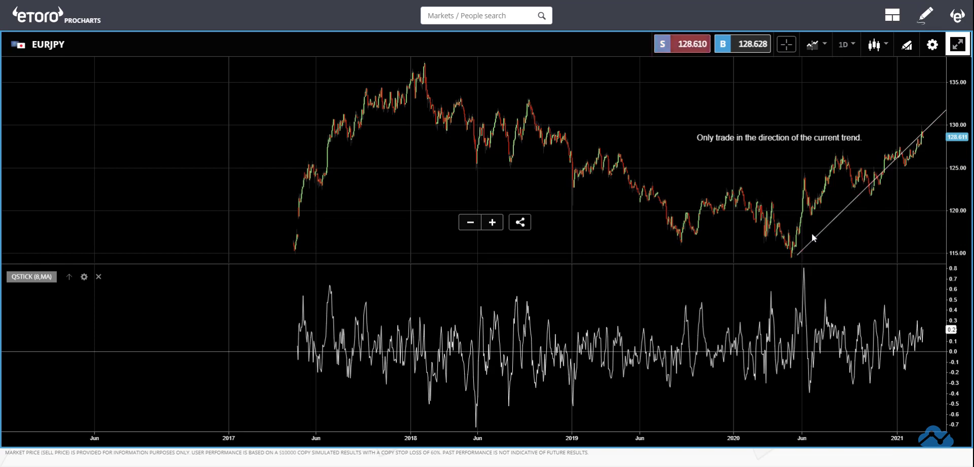
pyautogui.scroll(5, 850, 232)
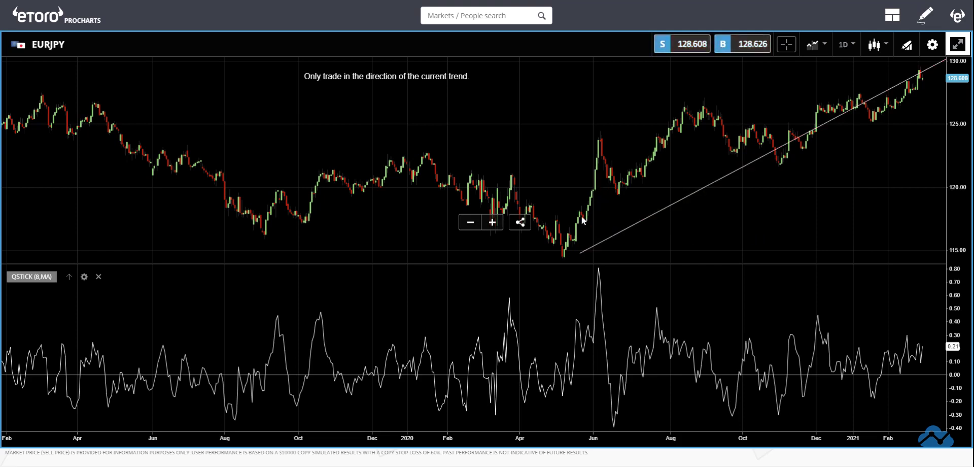
pyautogui.click(569, 256)
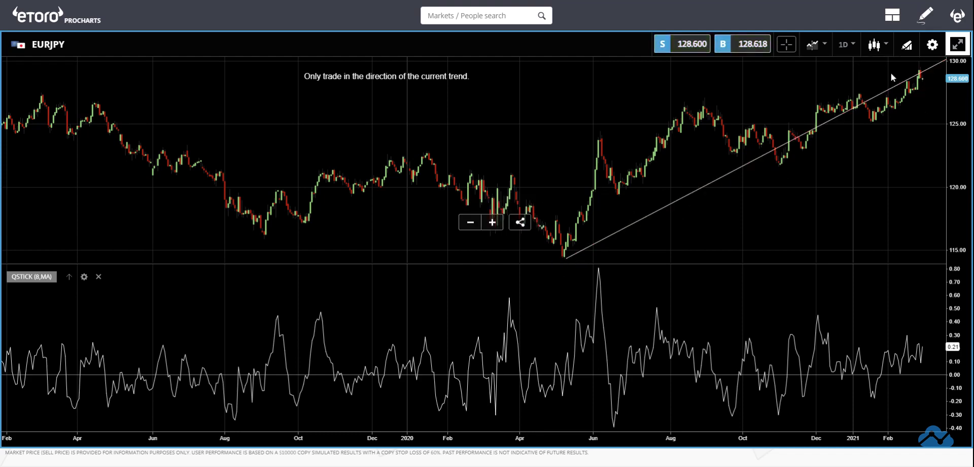
# Turn on the chart crosshair with its price and date read-out.
pyautogui.click(932, 45)
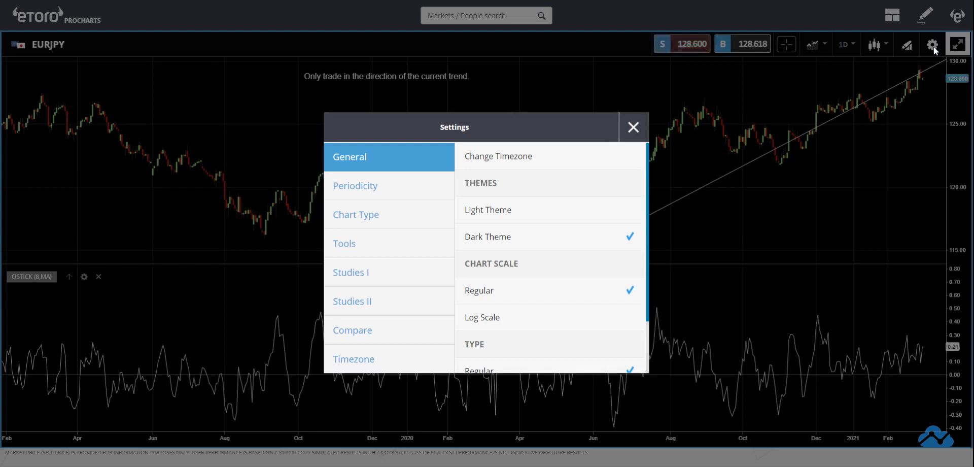
pyautogui.click(631, 126)
pyautogui.click(785, 45)
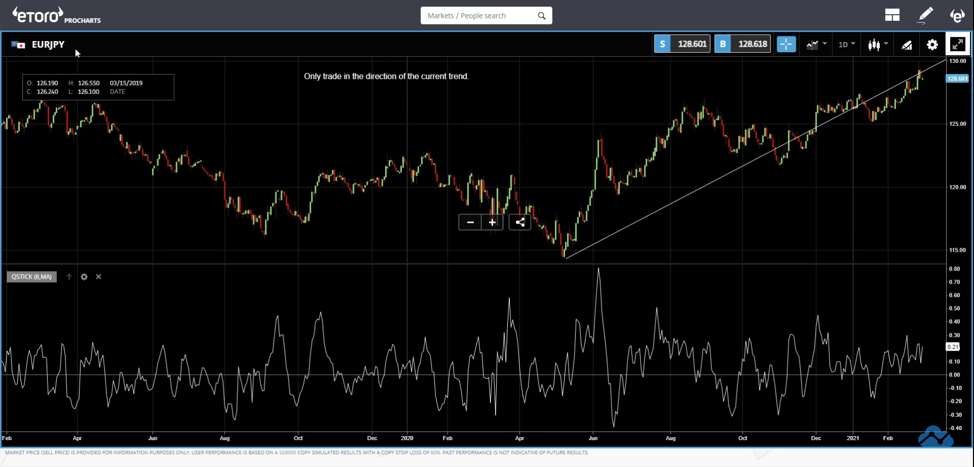
# Examine the price trend and the QStick line at wider and closer time ranges using the crosshair.
pyautogui.click(470, 222)
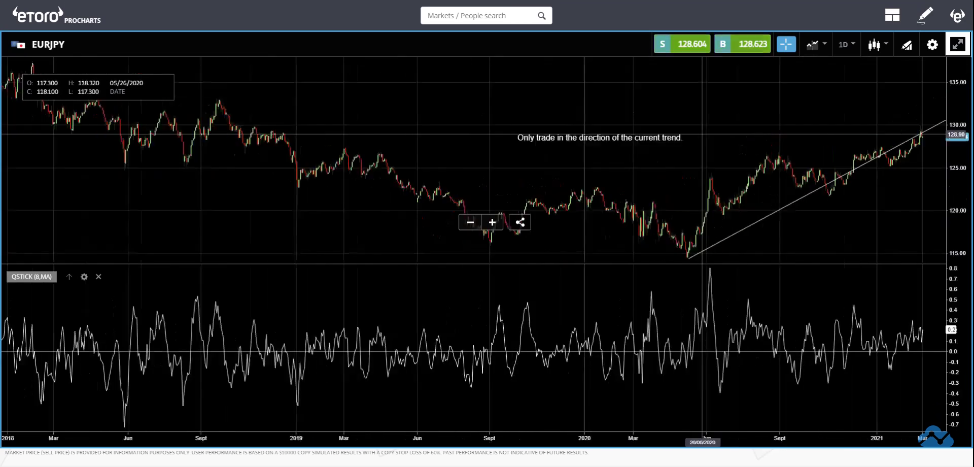
pyautogui.scroll(-2, 702, 134)
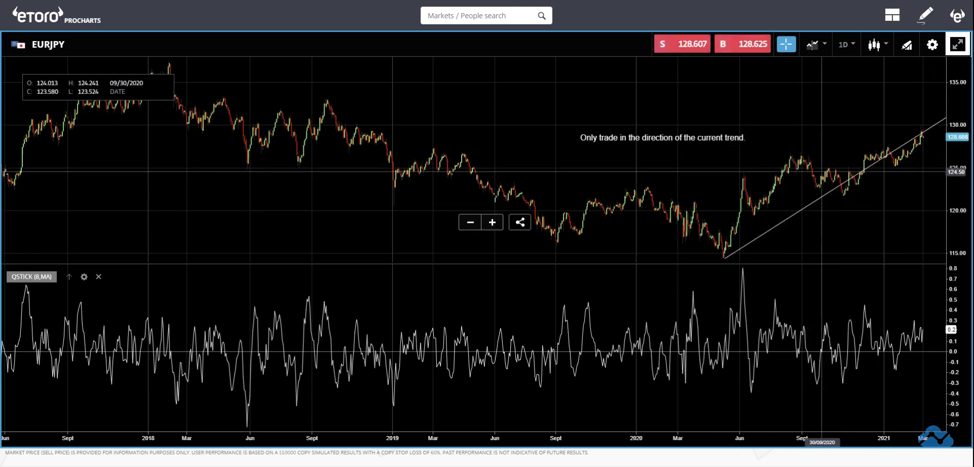
pyautogui.scroll(3, 651, 198)
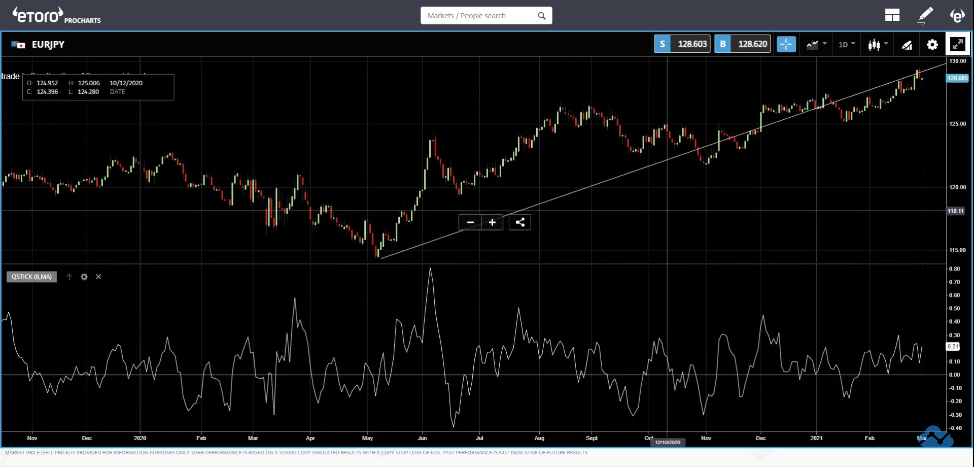
pyautogui.scroll(-5, 668, 211)
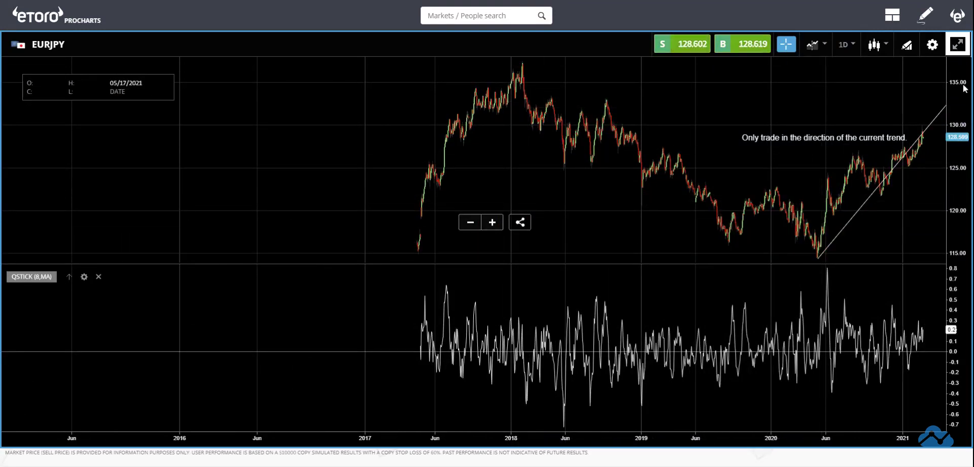
pyautogui.scroll(2, 867, 215)
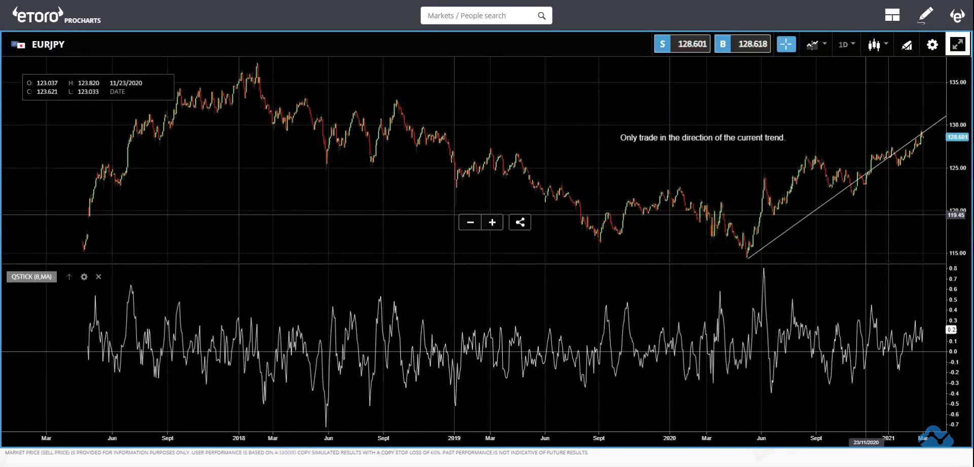
pyautogui.scroll(3, 862, 213)
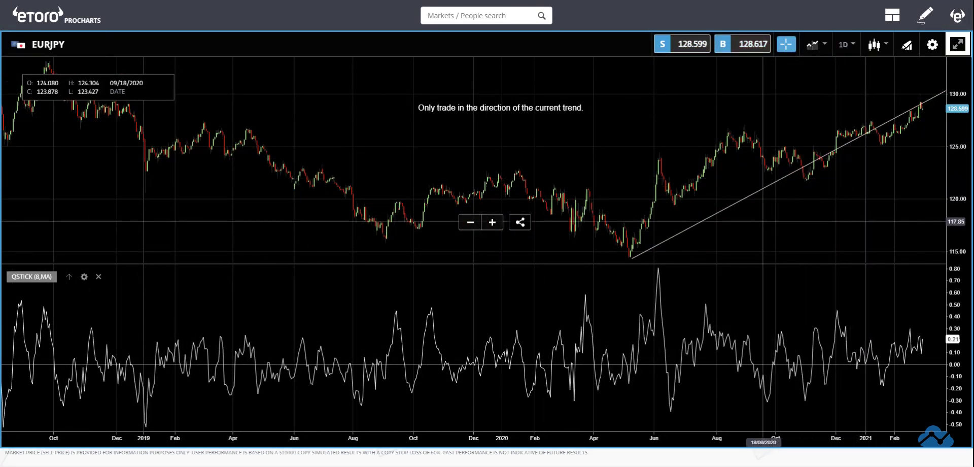
pyautogui.scroll(2, 762, 221)
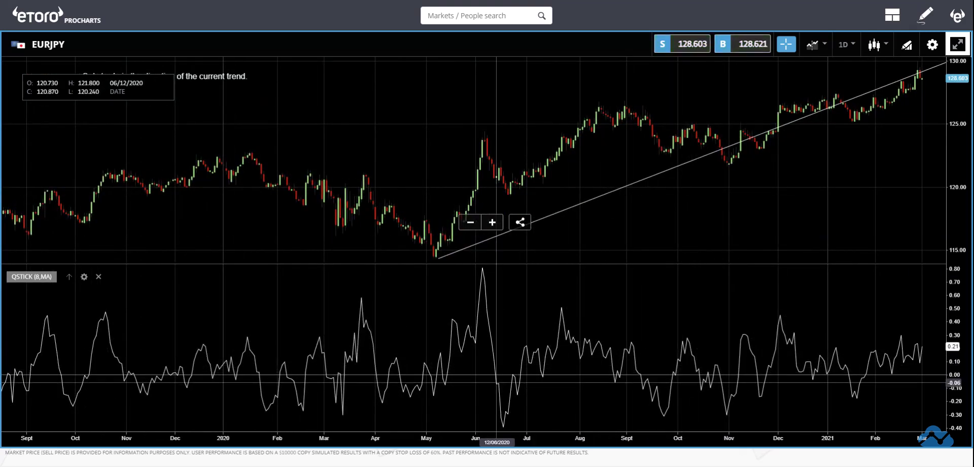
# Make the price pane slightly taller by lowering the divider between it and the QStick pane.
pyautogui.click(493, 223)
pyautogui.scroll(-3, 490, 226)
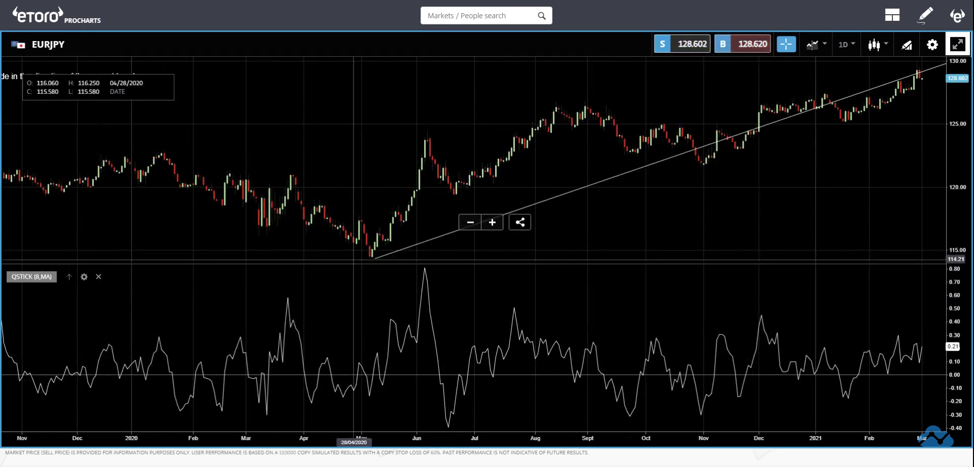
pyautogui.moveTo(349, 263); pyautogui.dragTo(349, 284)
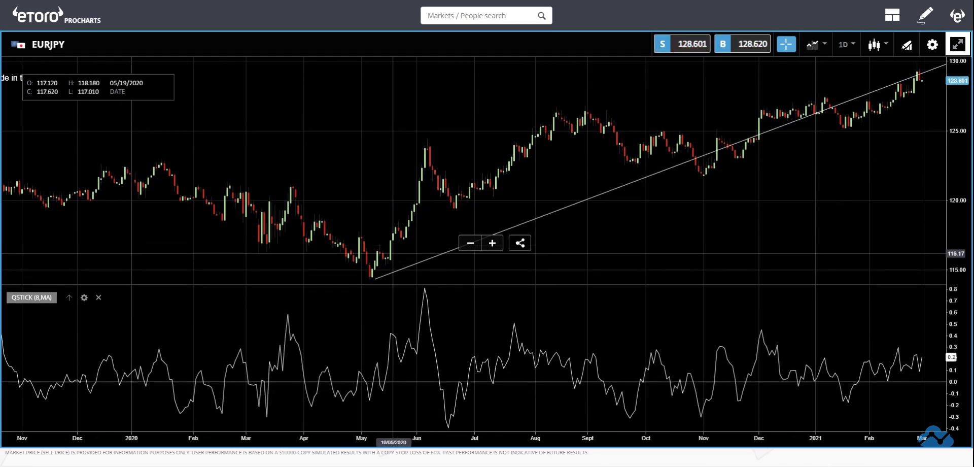
# Move the note "Only trade in the direction of the current trend." above the August to November 2020 candles.
pyautogui.click(491, 243)
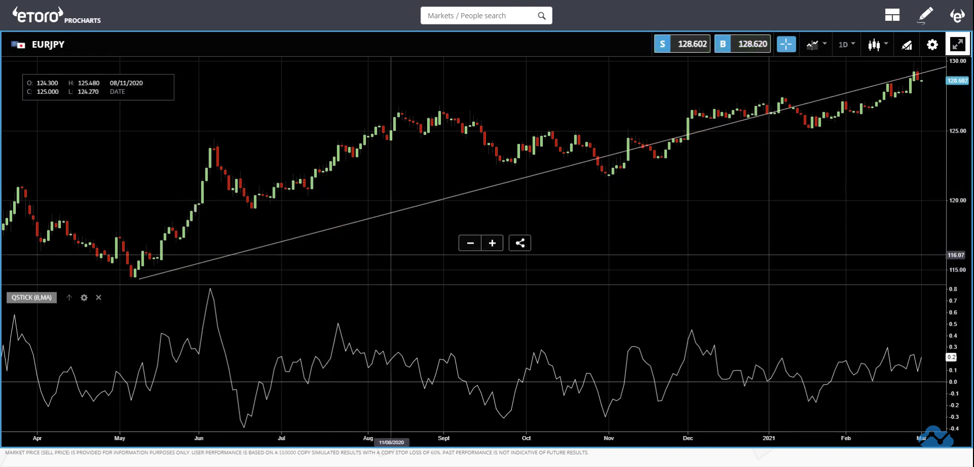
pyautogui.scroll(-5, 314, 142)
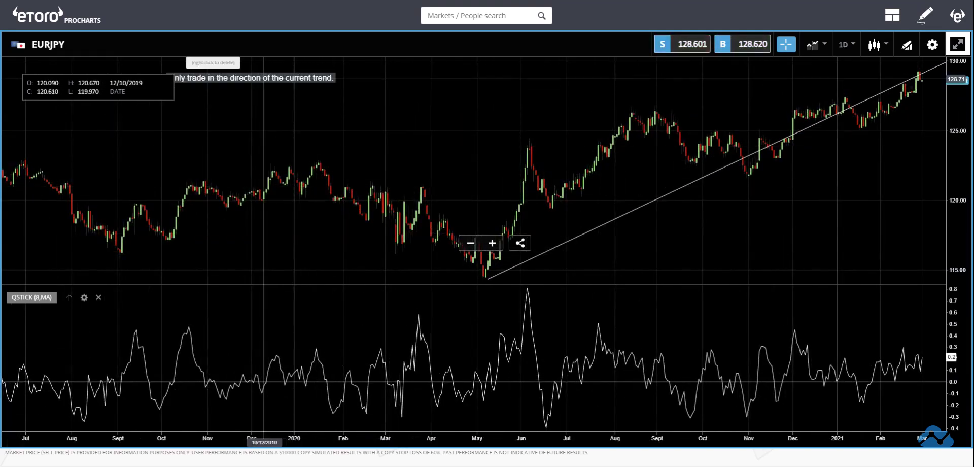
pyautogui.moveTo(264, 79); pyautogui.dragTo(687, 76)
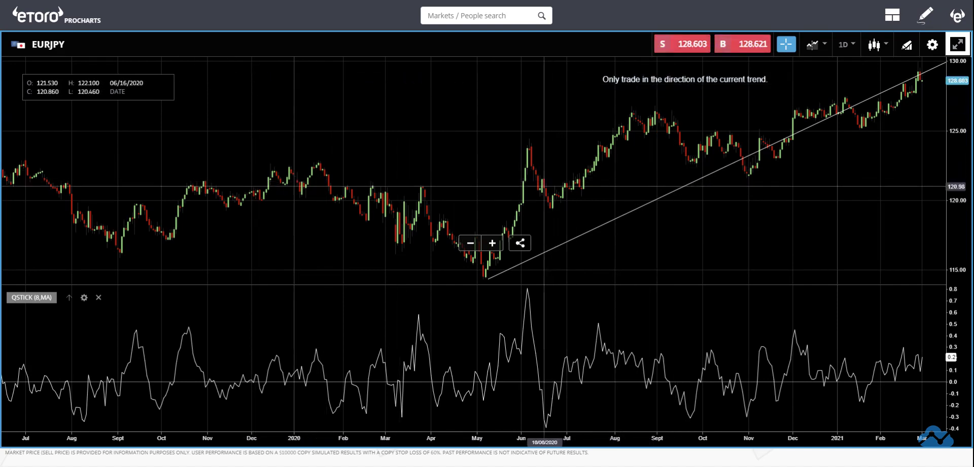
pyautogui.click(492, 243)
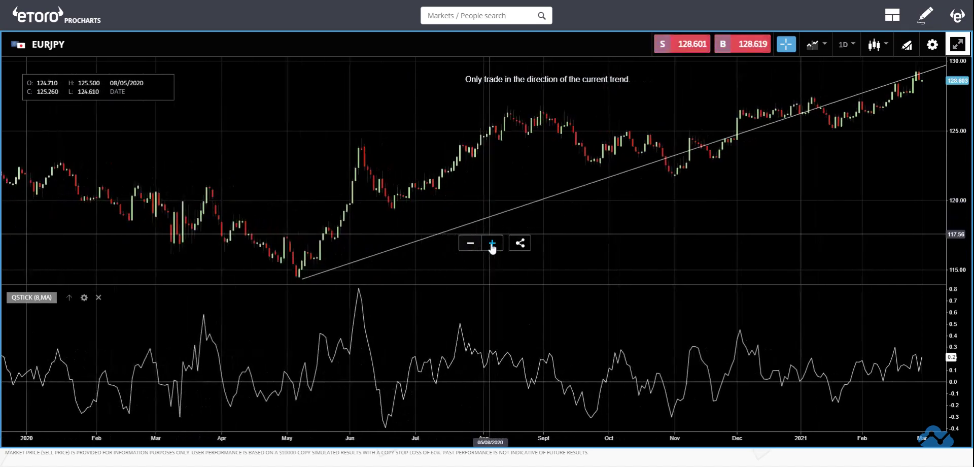
pyautogui.click(492, 244)
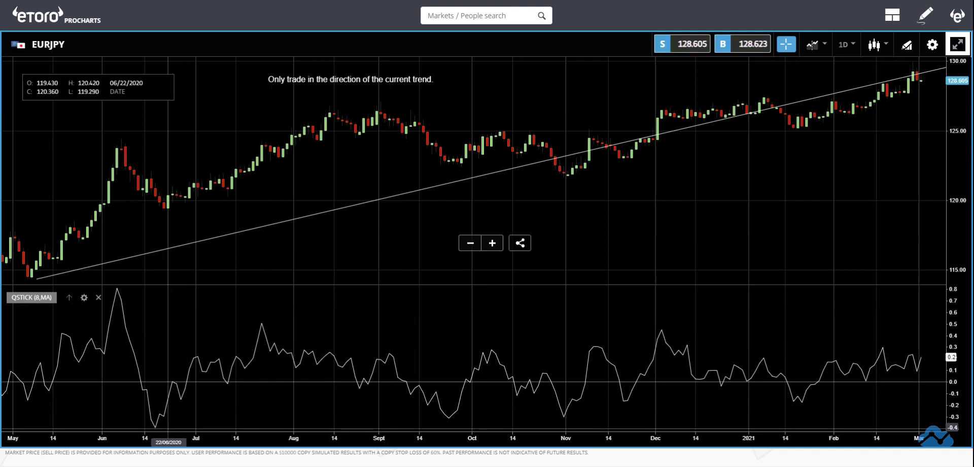
# Add a horizontal line to the QStick pane and set it at the -0.2 level.
pyautogui.click(909, 48)
pyautogui.click(505, 265)
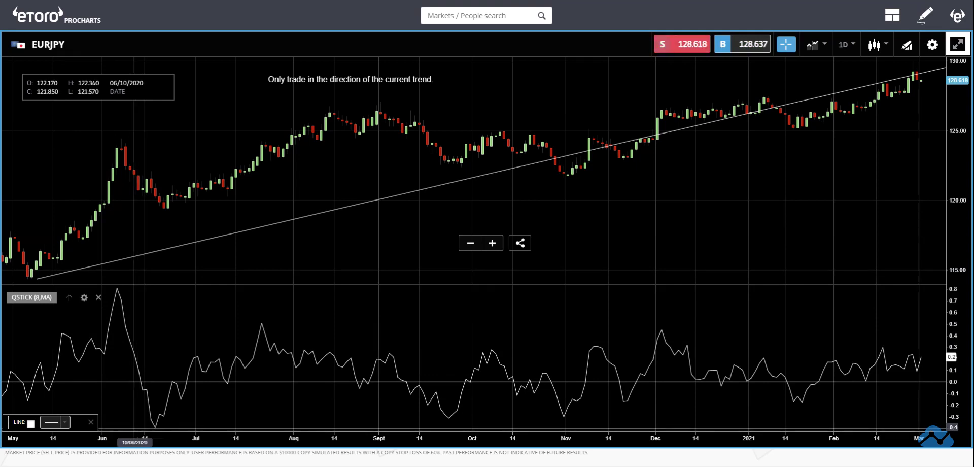
pyautogui.click(134, 428)
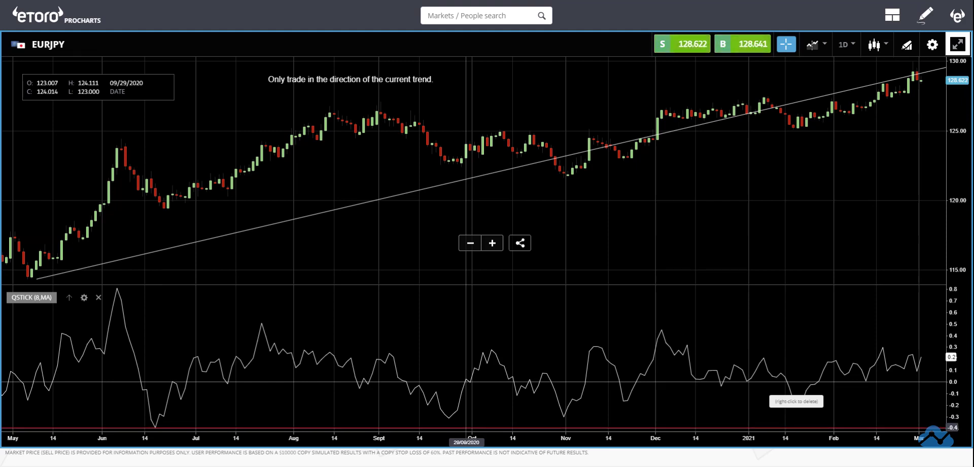
pyautogui.moveTo(469, 427); pyautogui.dragTo(471, 405)
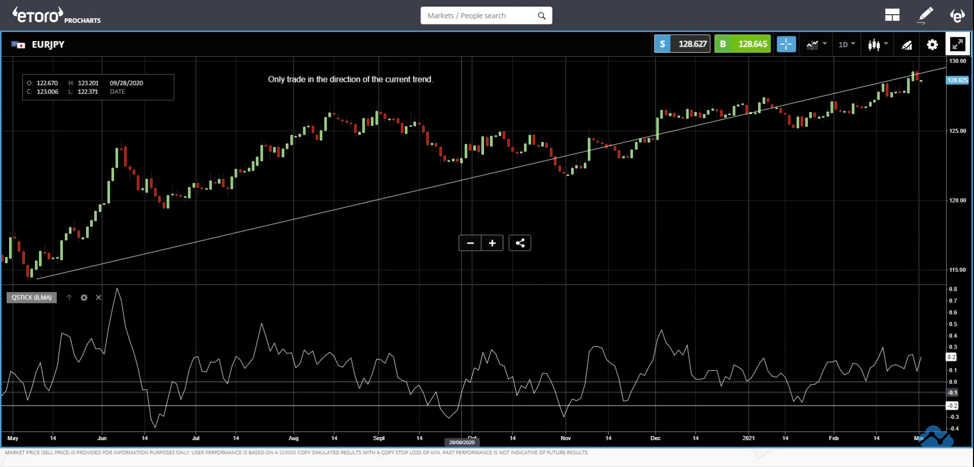
pyautogui.click(361, 405)
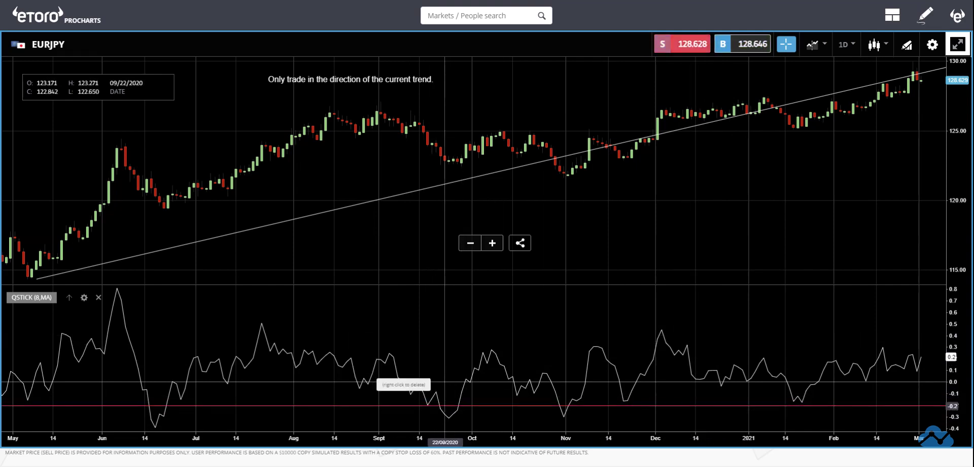
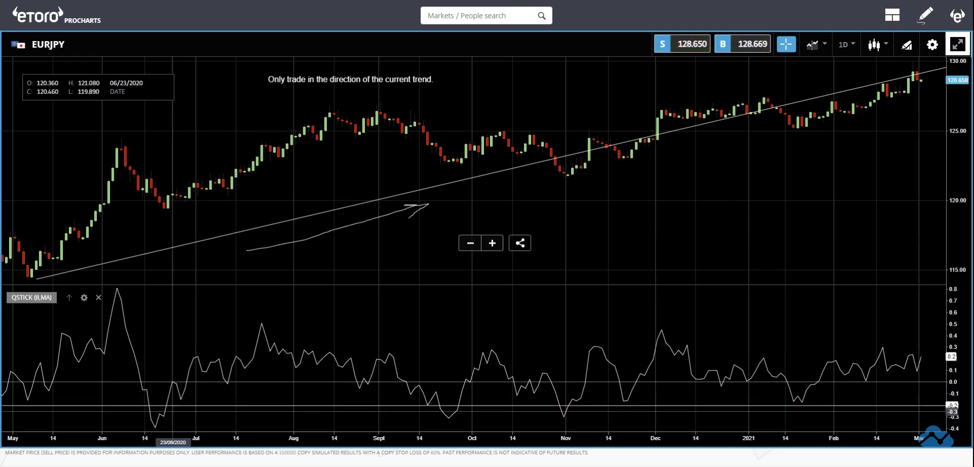
# Draw a vertical line in the QStick pane at 22/06/2020, where the indicator rises back above the -0.2 line.
pyautogui.click(905, 48)
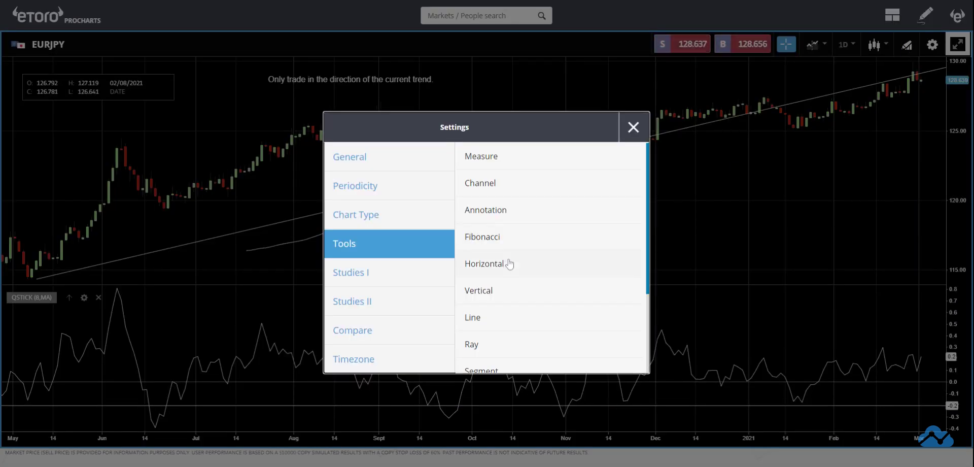
pyautogui.click(477, 291)
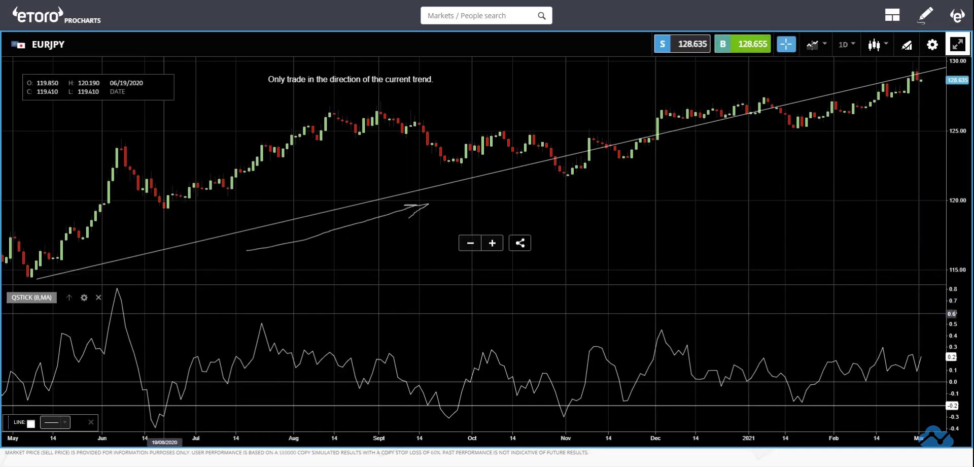
pyautogui.click(168, 304)
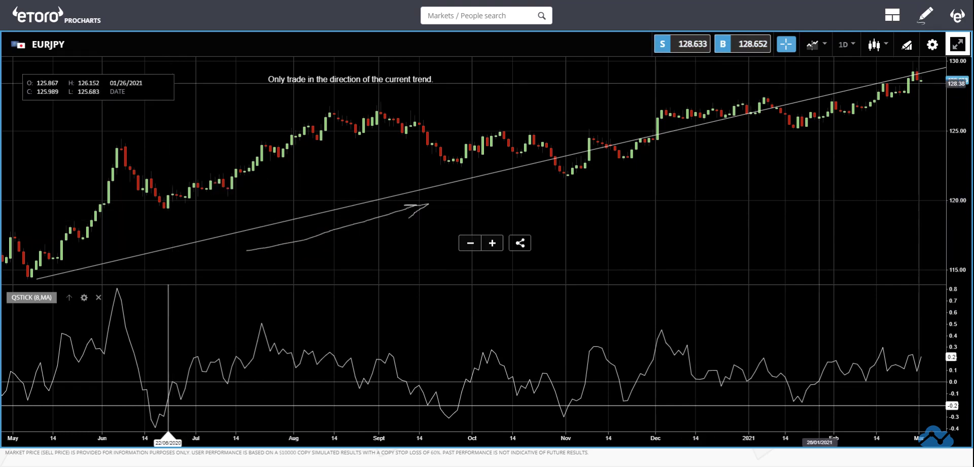
pyautogui.click(930, 45)
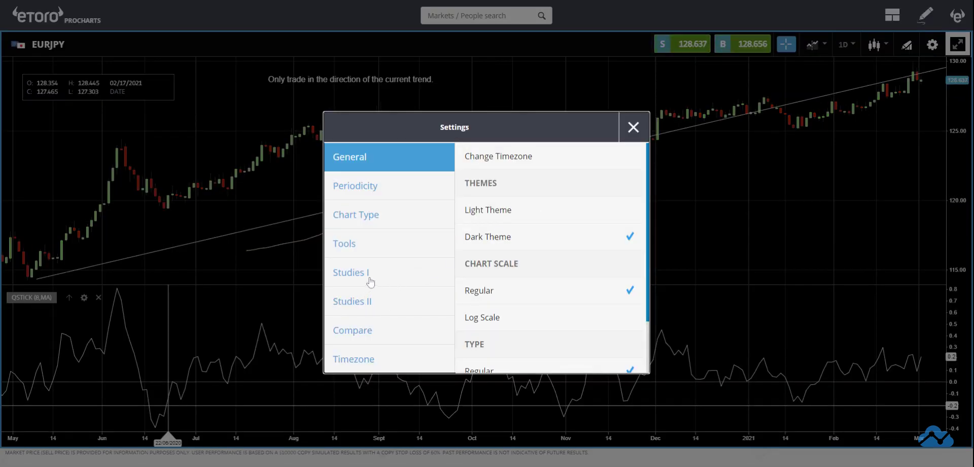
pyautogui.click(358, 252)
pyautogui.click(483, 327)
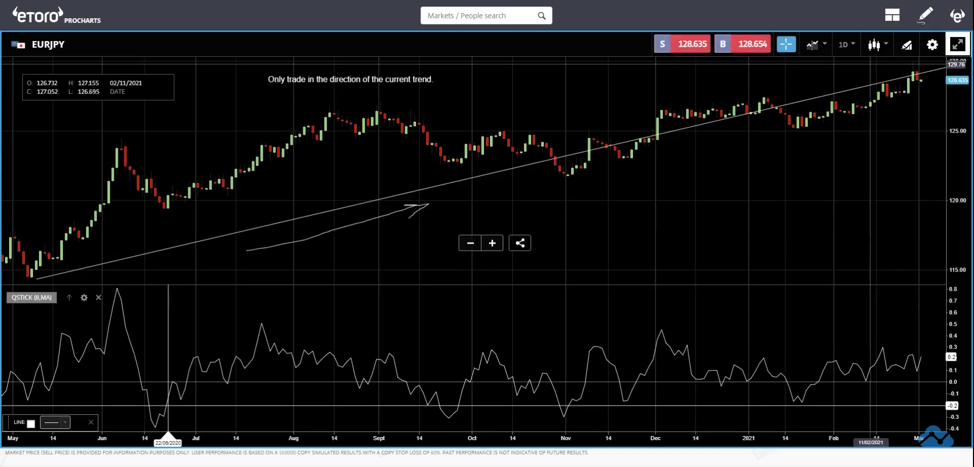
# Draw two vertical lines in the price pane, one at 22/06/2020 and one at 29/06/2020.
pyautogui.click(906, 48)
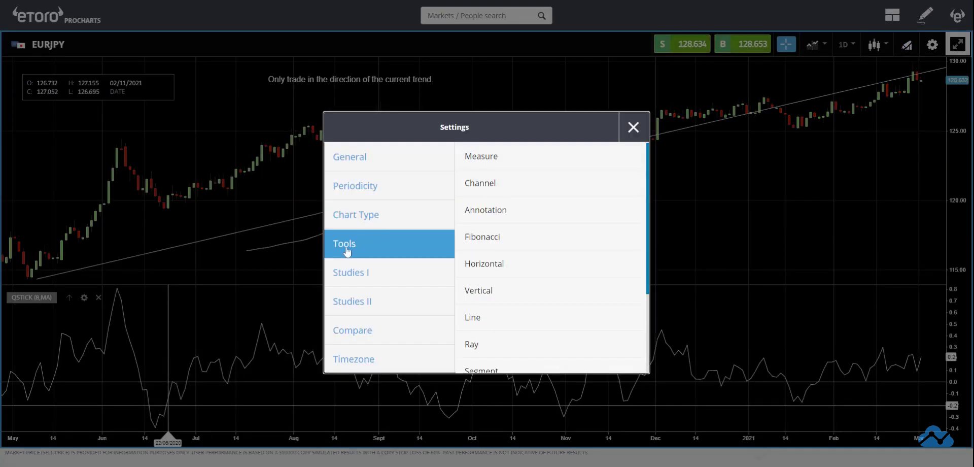
pyautogui.click(477, 291)
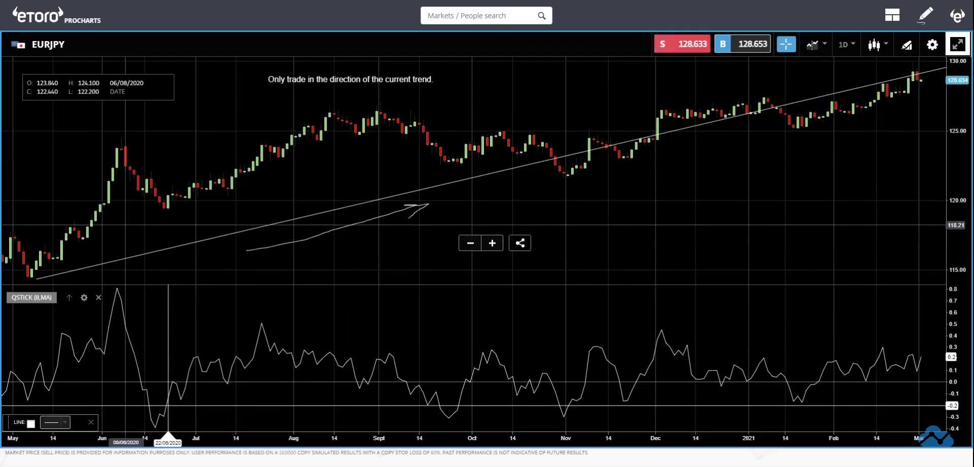
pyautogui.click(168, 220)
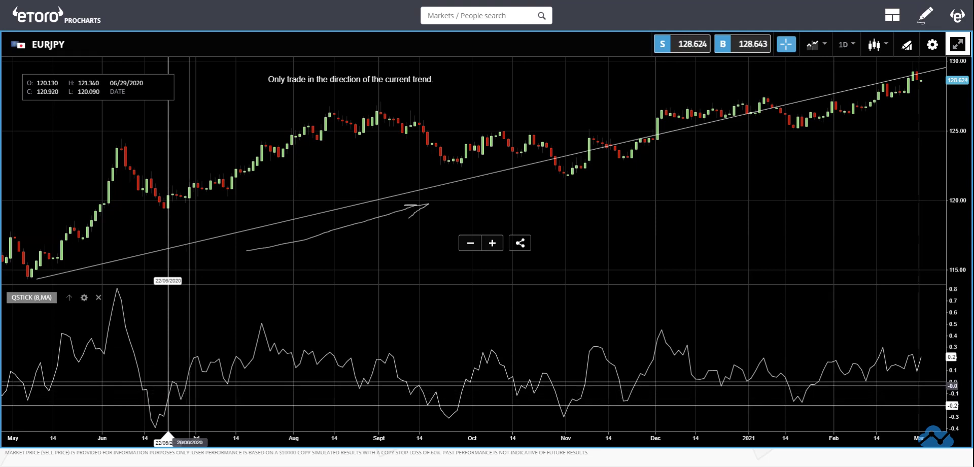
pyautogui.click(907, 47)
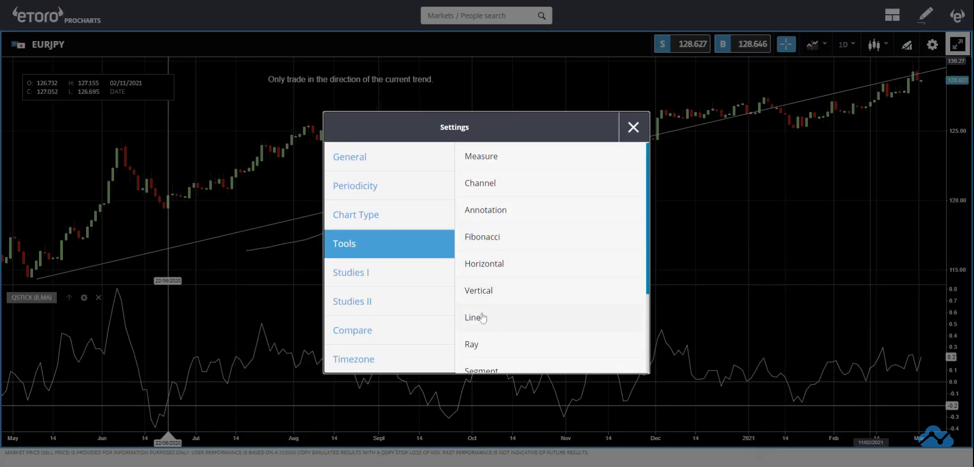
pyautogui.click(479, 290)
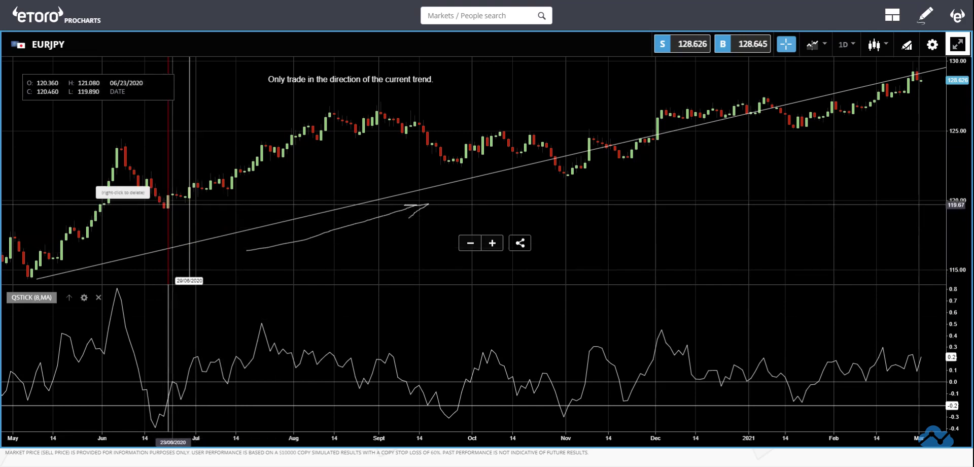
# Add the text annotation "Buy 1" below the candles at the 22/06/2020 vertical line.
pyautogui.click(908, 47)
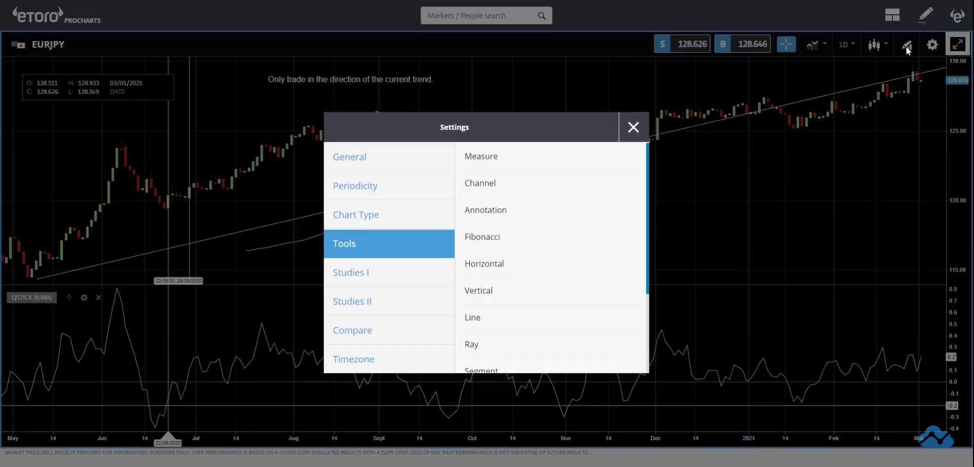
pyautogui.click(487, 210)
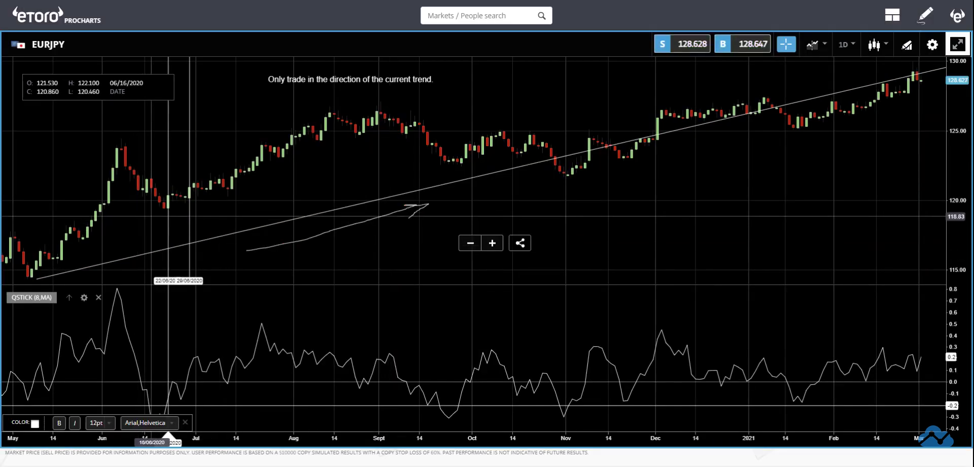
pyautogui.click(146, 218)
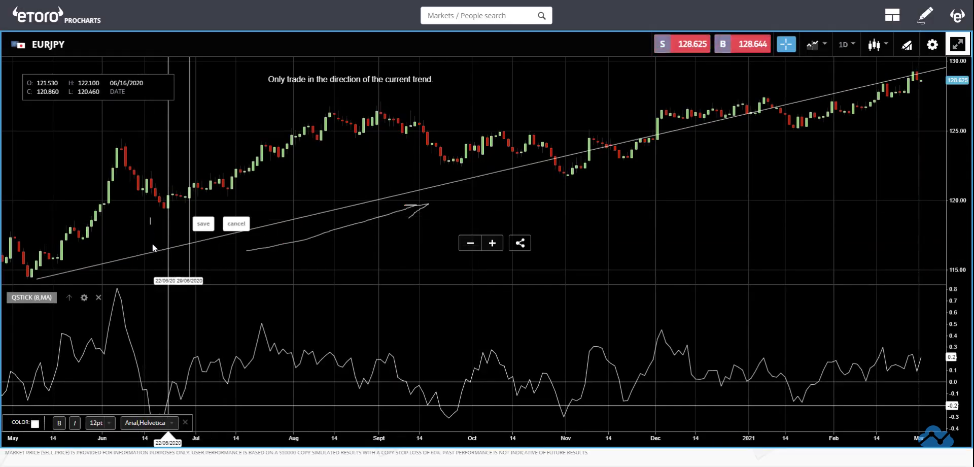
pyautogui.write('Buy 1')
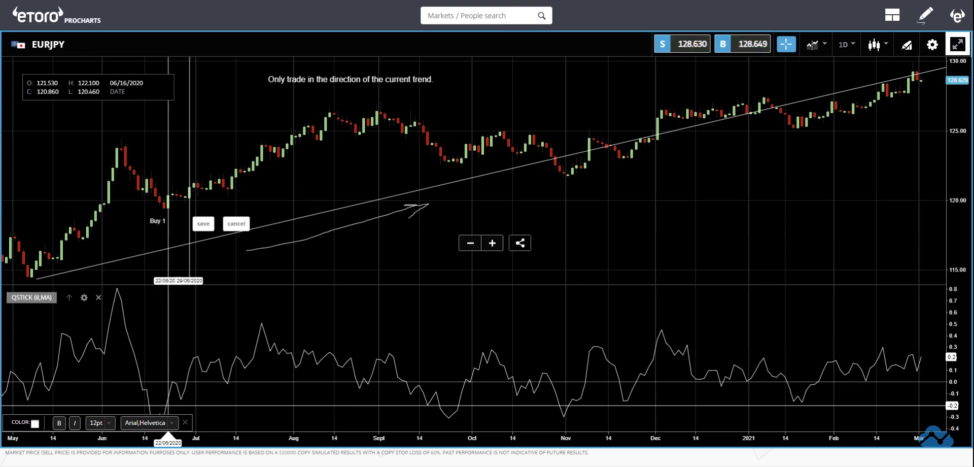
pyautogui.click(203, 224)
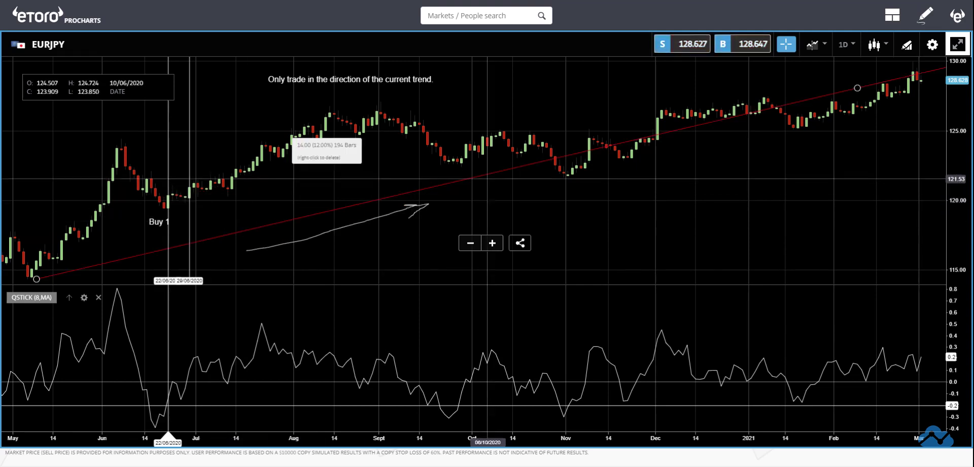
# Add the text annotation "Add to buy" below the candles, just after the 29/06/2020 vertical line.
pyautogui.click(909, 47)
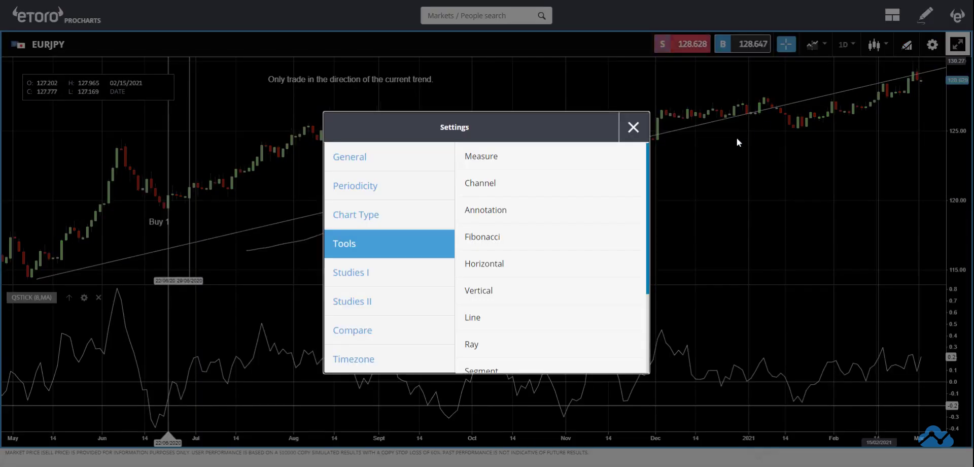
pyautogui.click(486, 216)
pyautogui.click(197, 213)
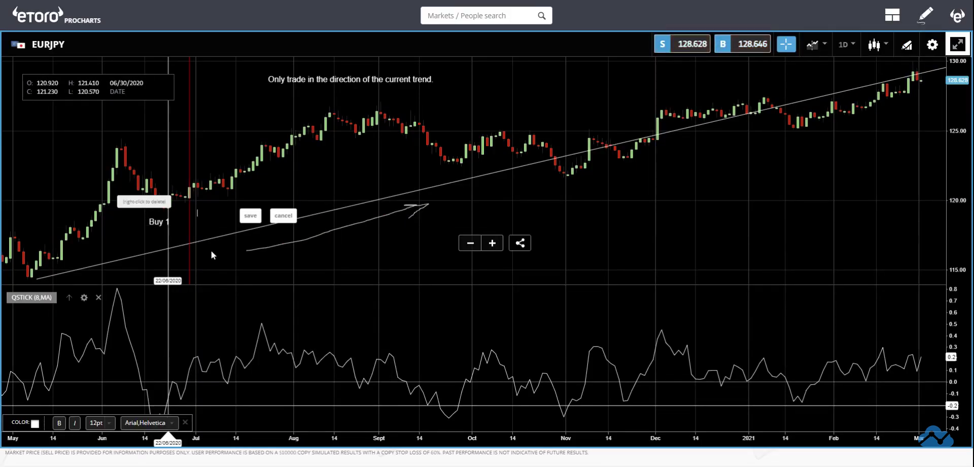
pyautogui.write('Add to buy')
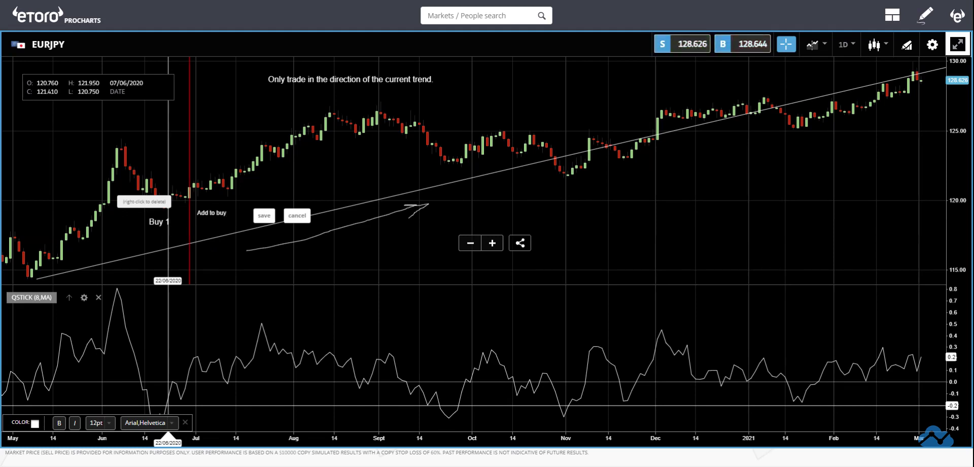
pyautogui.click(261, 216)
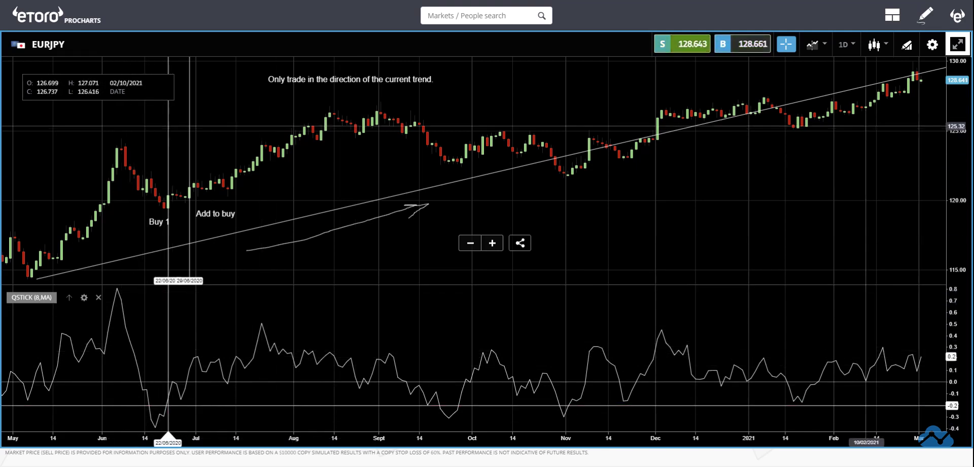
# Draw a horizontal line in the QStick pane at the 0.4 level.
pyautogui.click(907, 49)
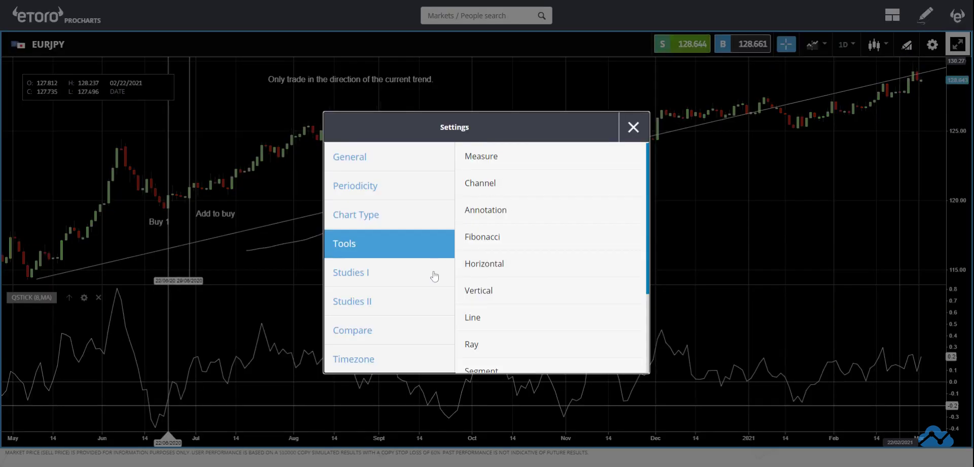
pyautogui.click(497, 265)
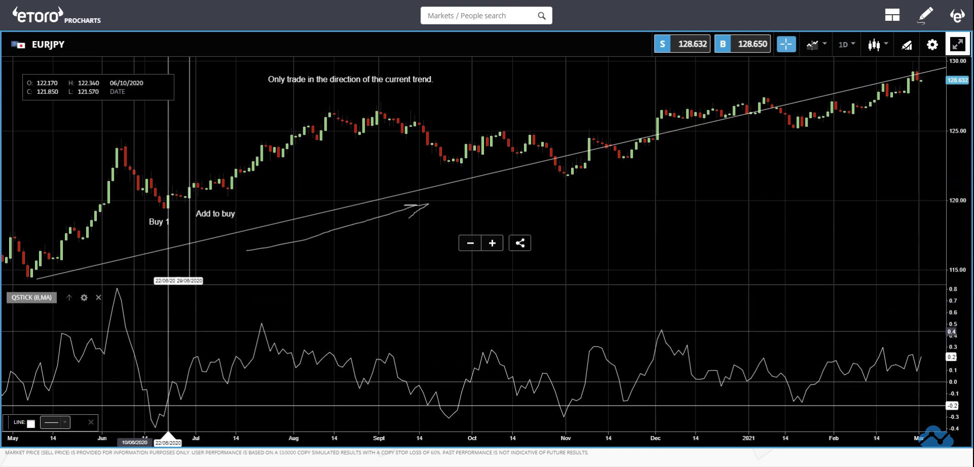
pyautogui.click(172, 337)
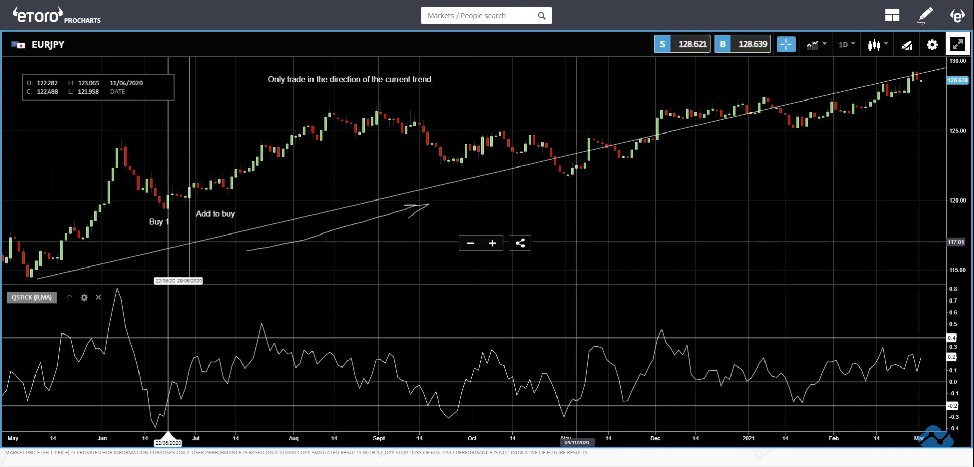
# Examine the QStick swings around the -0.2 and 0.4 levels against the price trend over wider and closer time ranges.
pyautogui.scroll(-5, 507, 248)
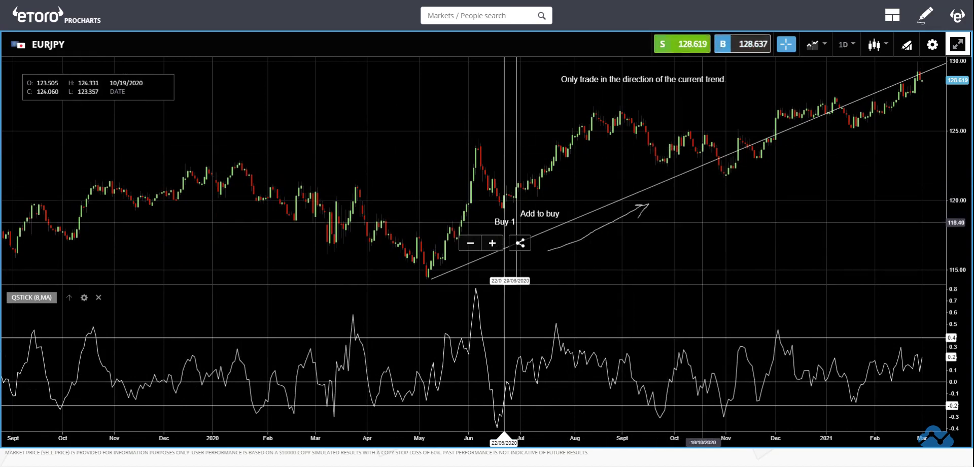
pyautogui.scroll(3, 703, 222)
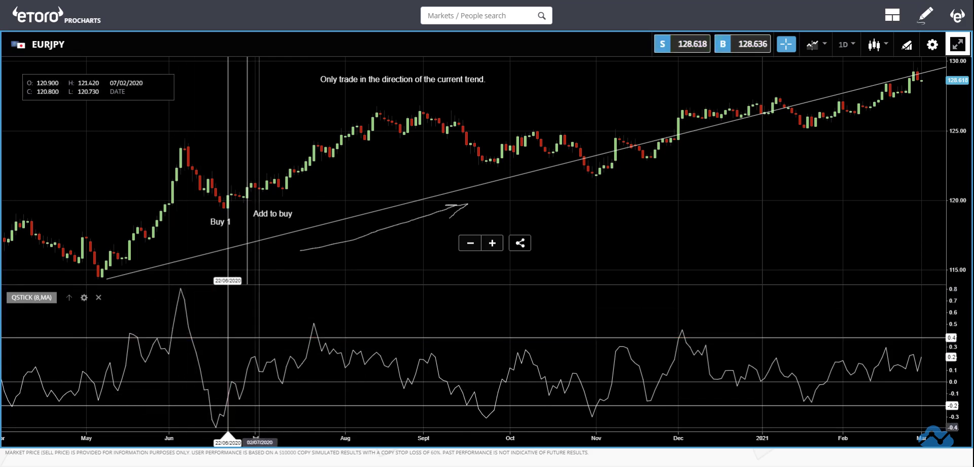
pyautogui.moveTo(228, 236); pyautogui.dragTo(462, 237)
pyautogui.scroll(-1, 615, 237)
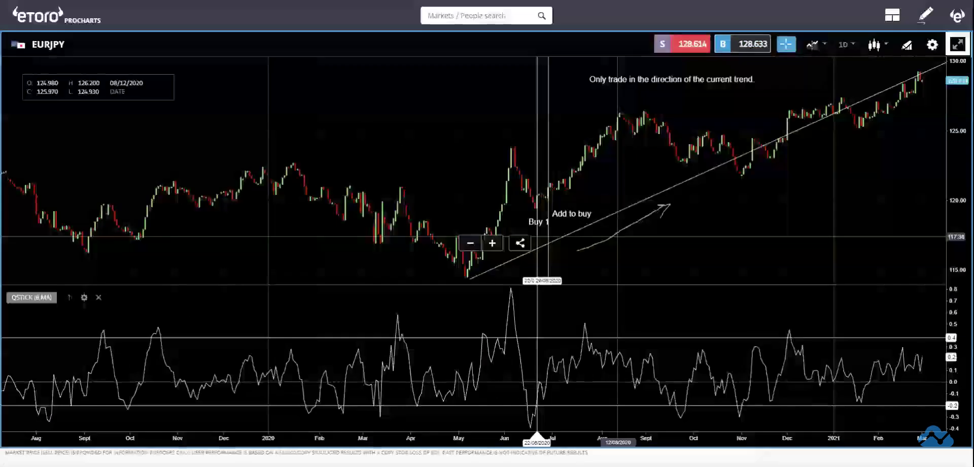
pyautogui.scroll(-3, 629, 251)
pyautogui.scroll(-1, 629, 252)
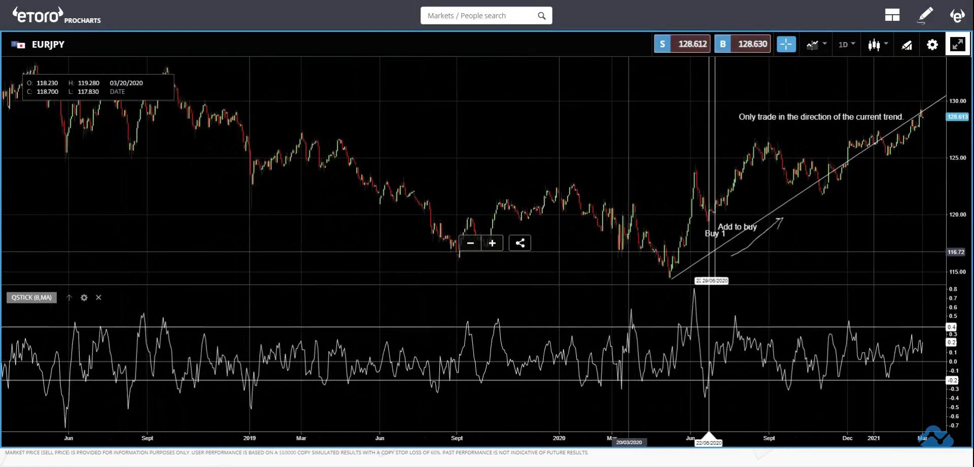
pyautogui.scroll(3, 629, 252)
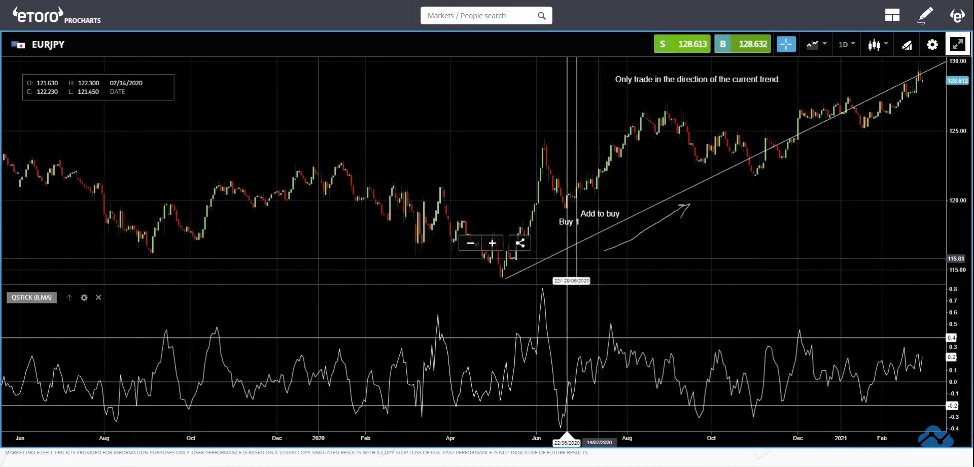